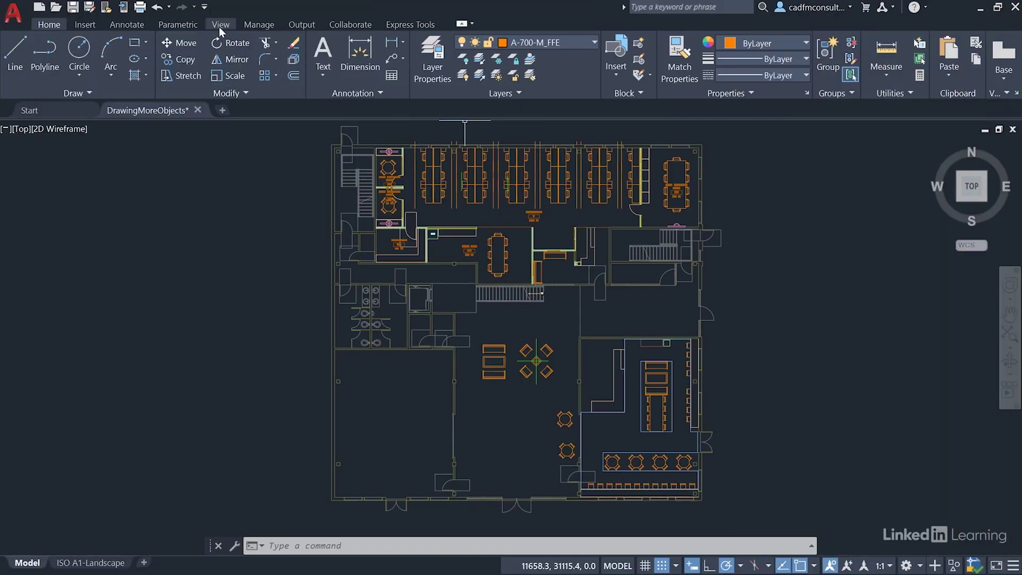
Review the drawing's saved custom model views alongside the preset views.
click(219, 25)
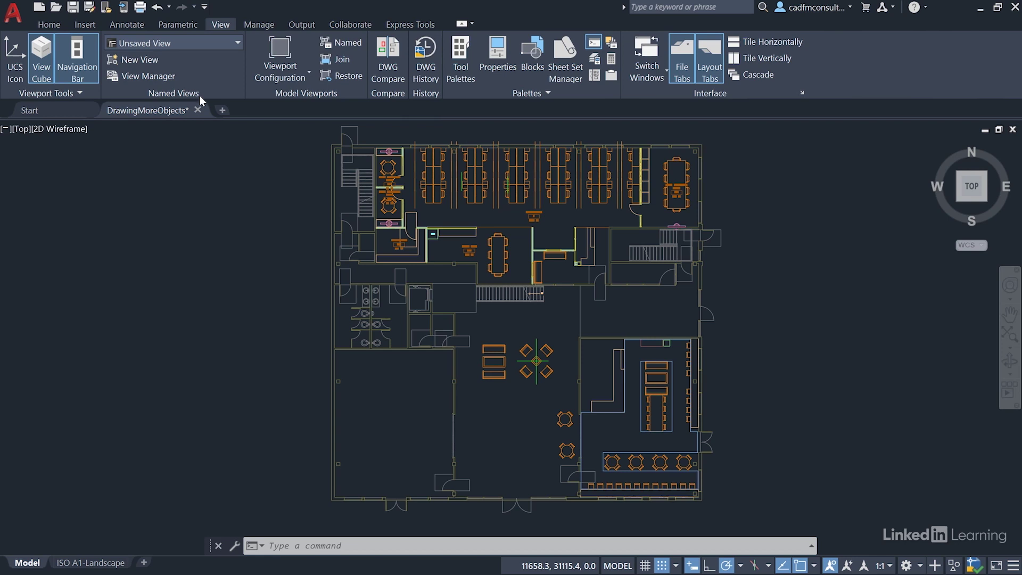
click(237, 42)
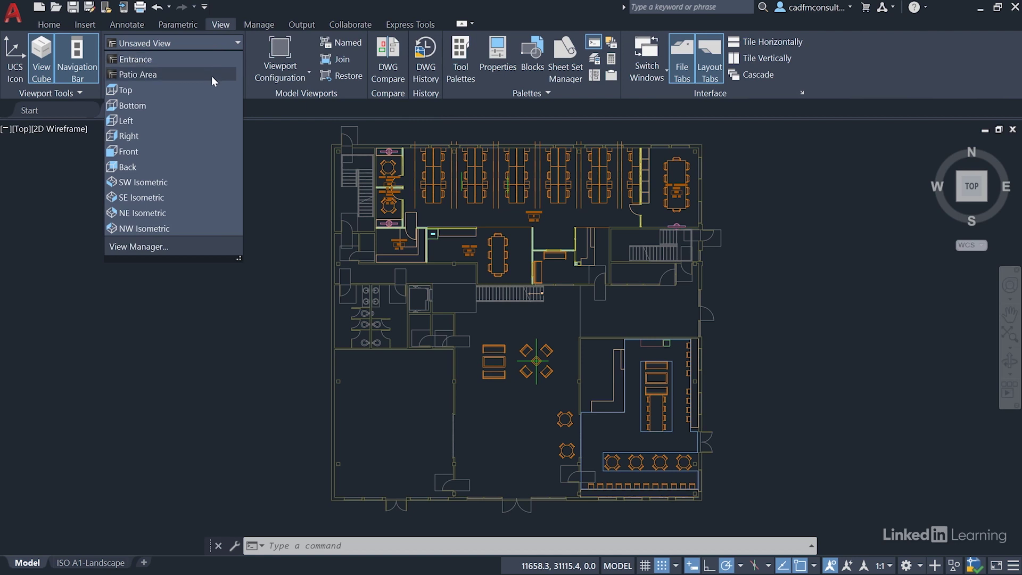
click(52, 299)
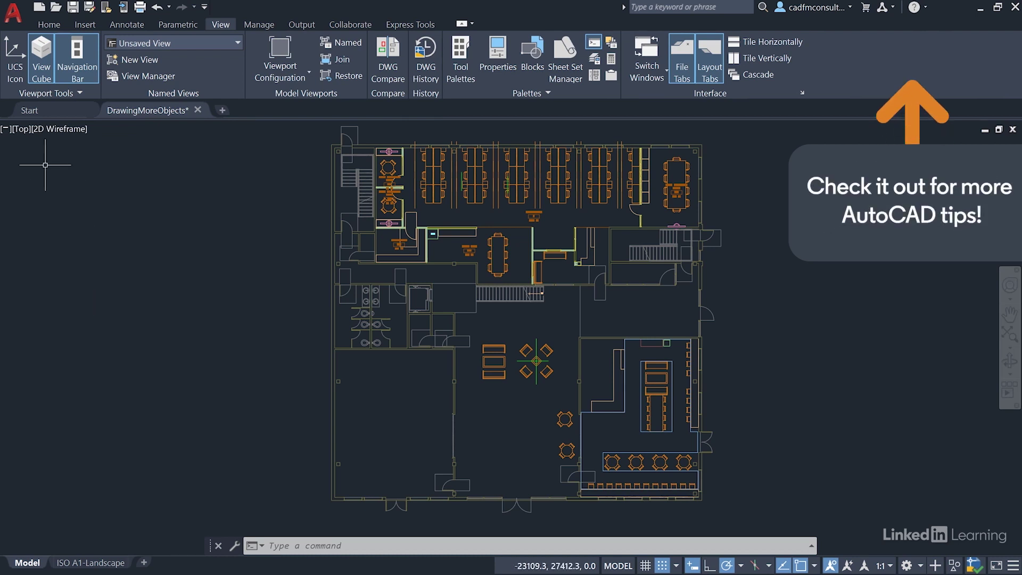
click(22, 131)
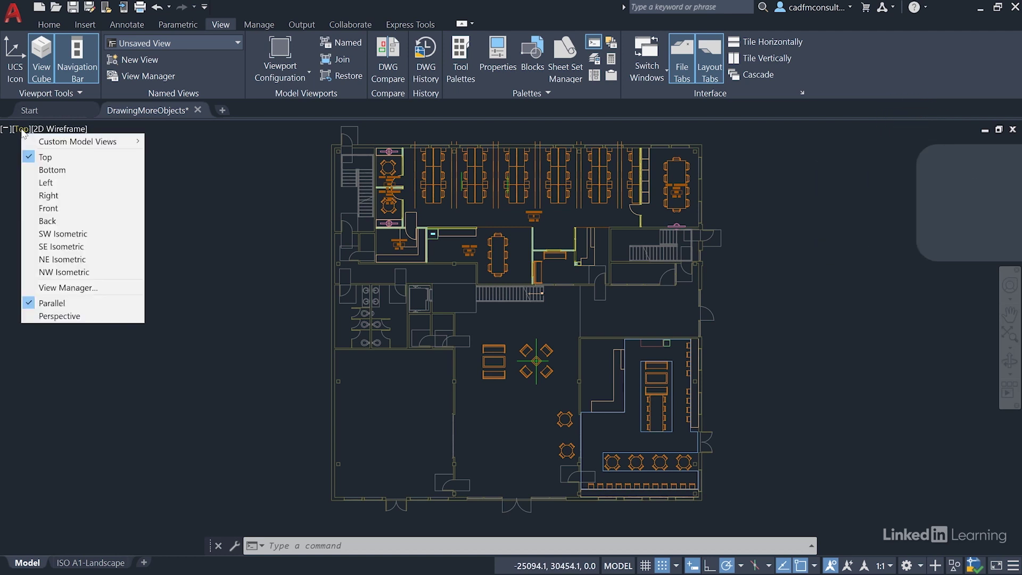
mouse_move(79, 144)
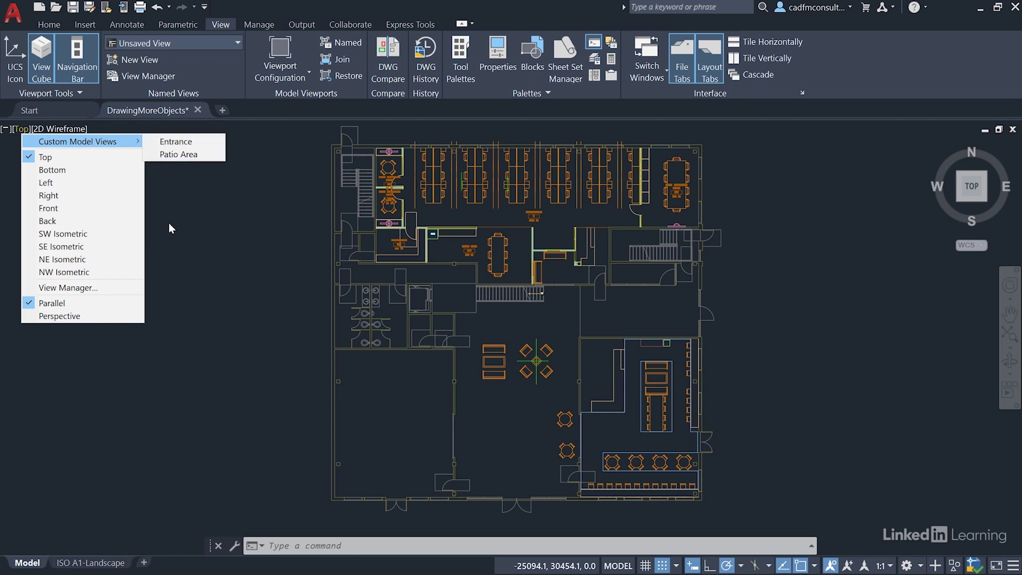
key(Escape)
key(Escape)
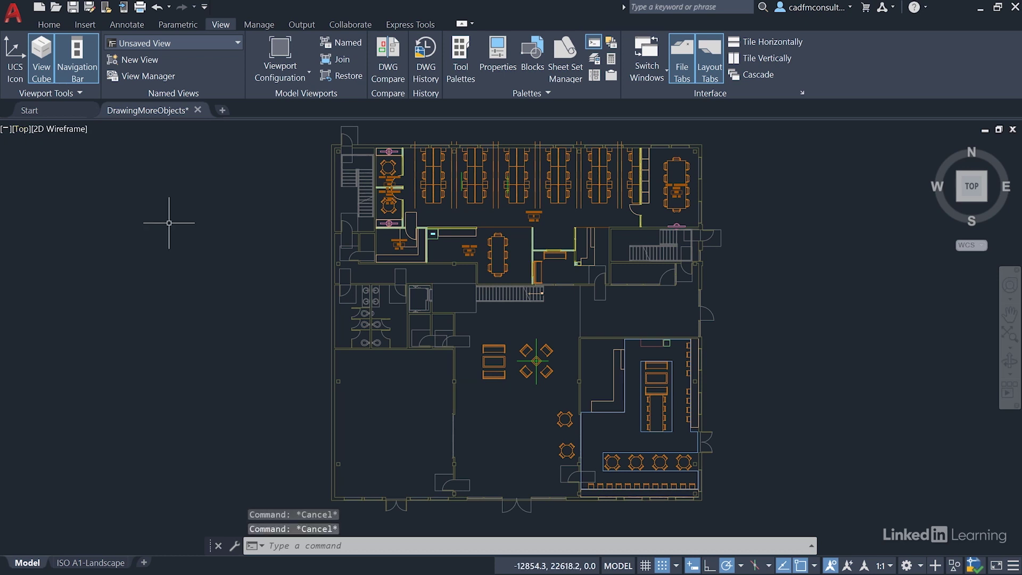
Make A-LANDSCAPING the current layer.
click(57, 26)
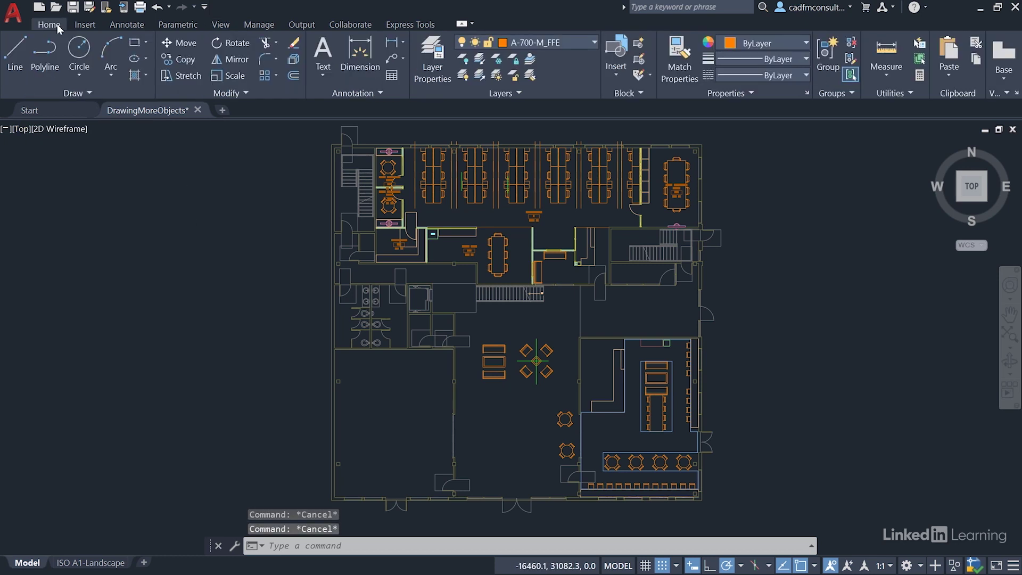
click(594, 41)
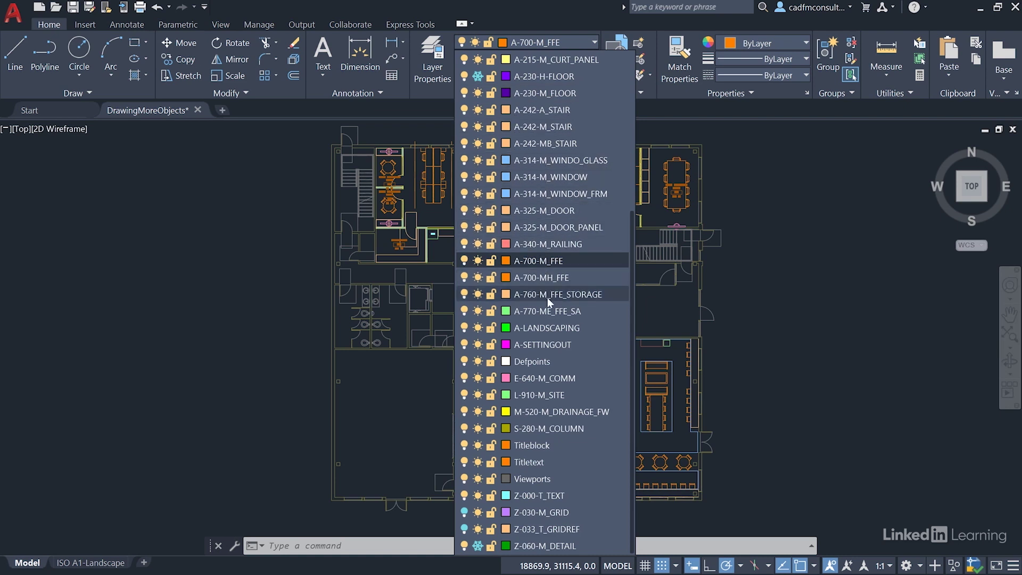
click(546, 328)
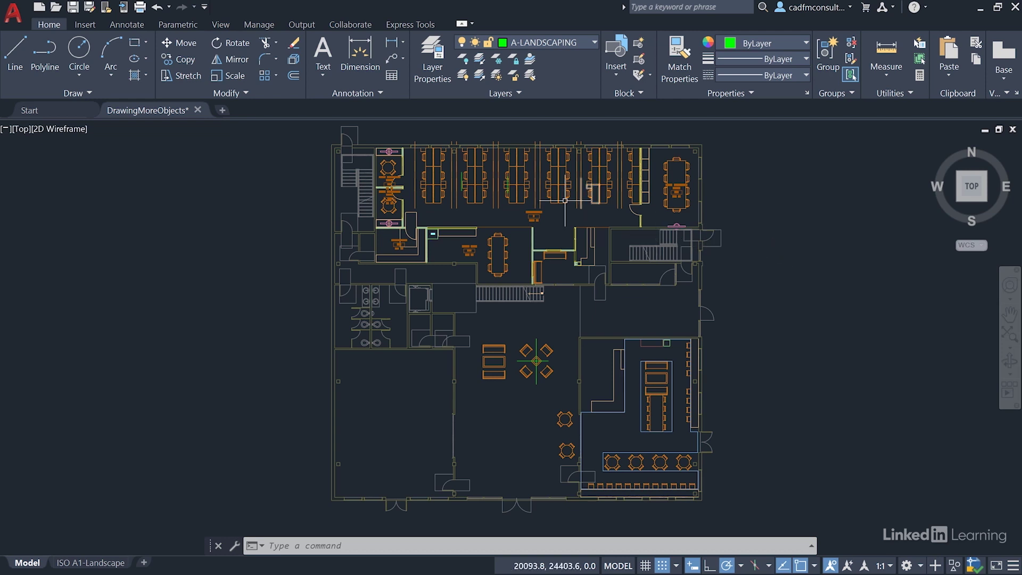
Restore the saved Entrance view in model space.
click(221, 25)
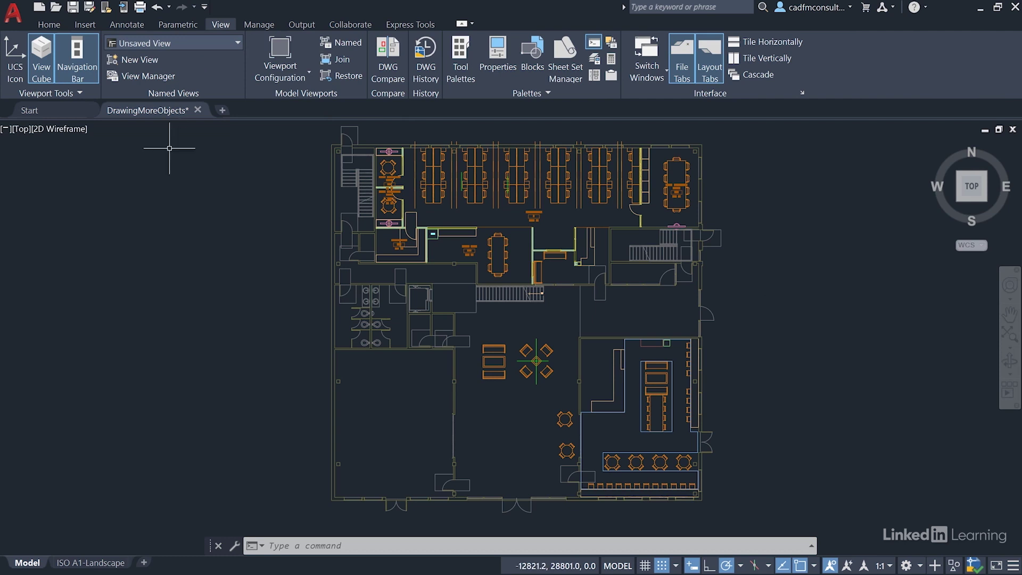
click(22, 129)
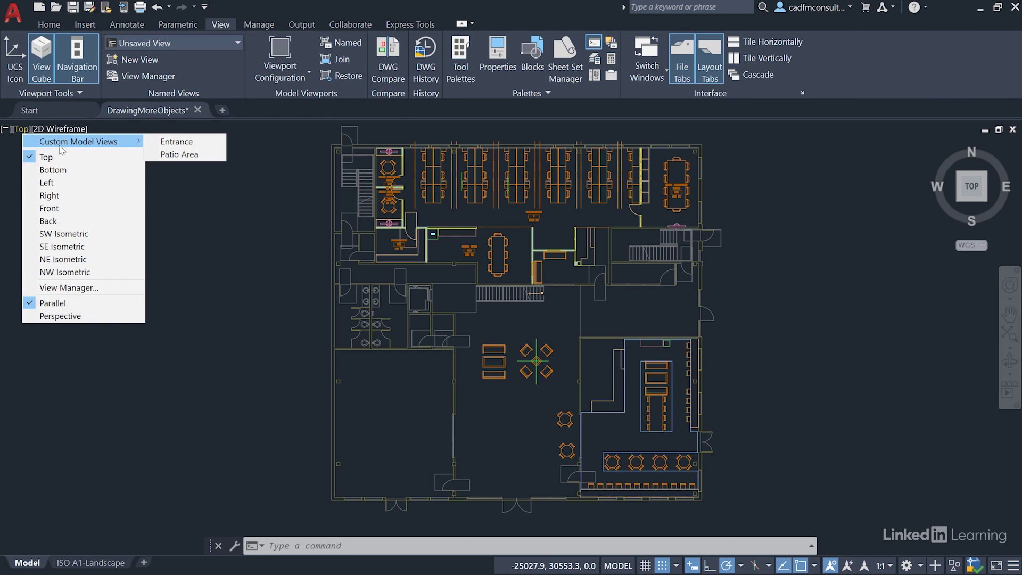
key(Escape)
key(Escape)
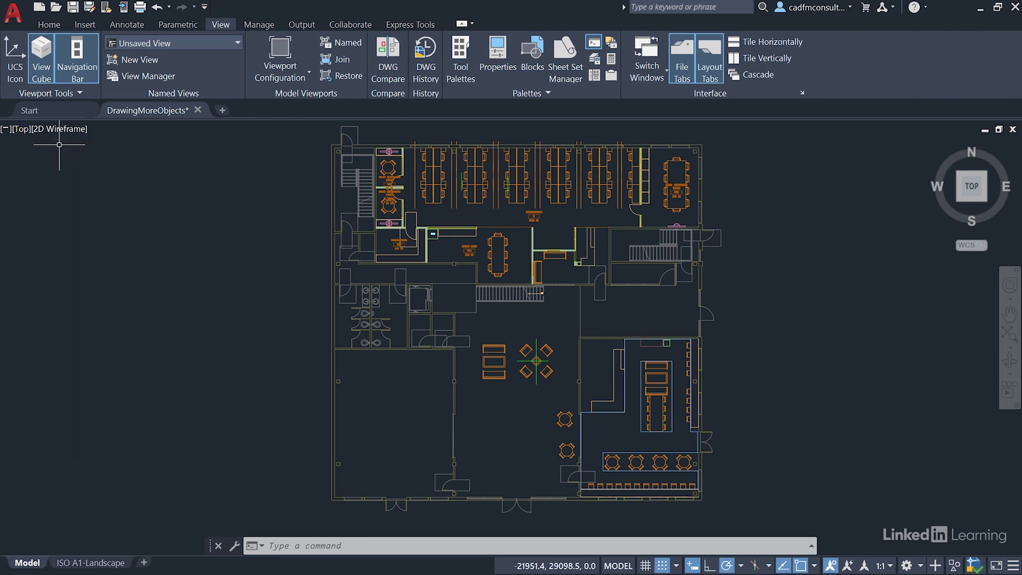
click(235, 43)
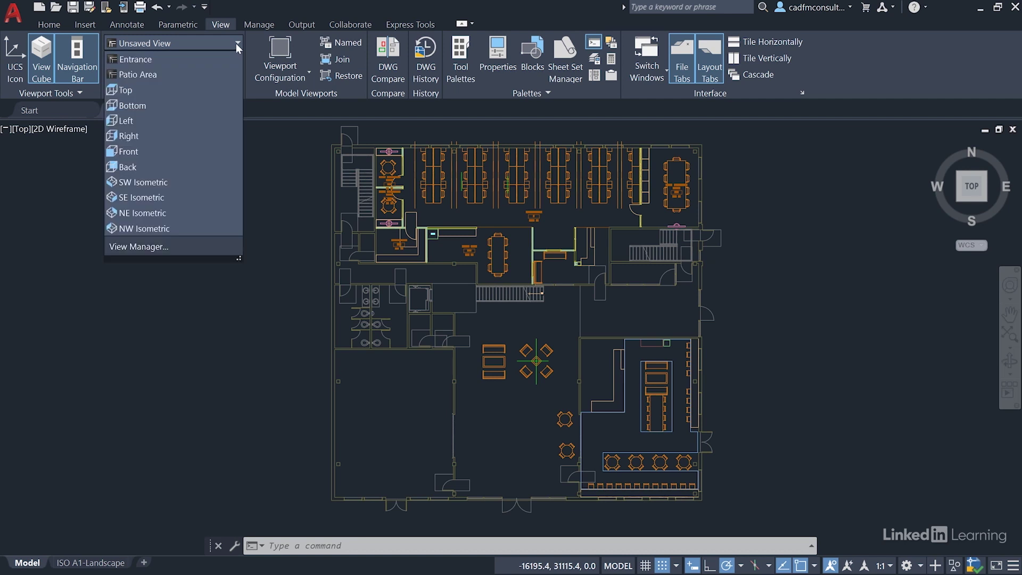
click(145, 61)
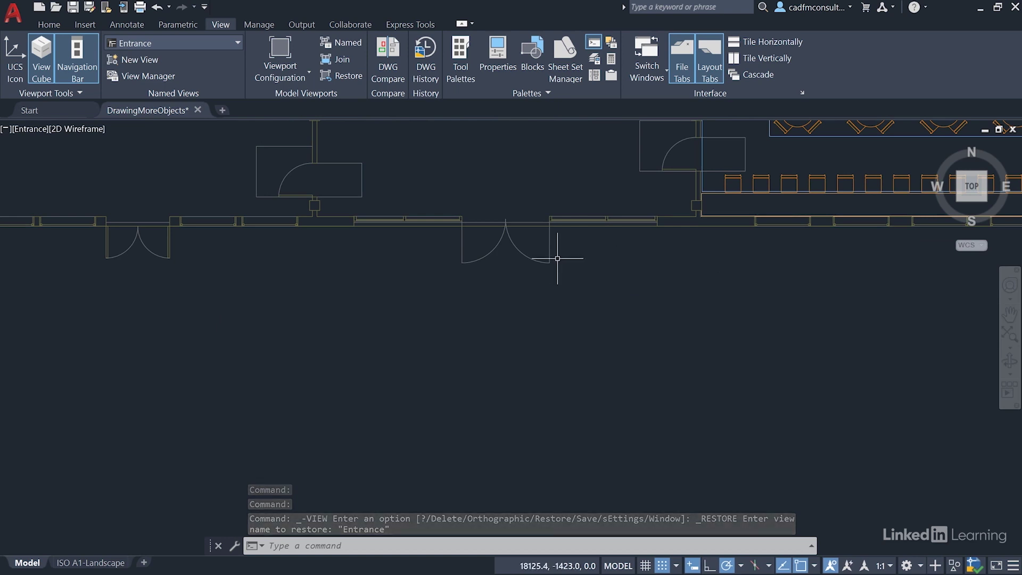
Draw a rectangle about 8230 by 4295 outside the entrance doors, spanning the windows on both sides, and return to the full plan.
click(48, 25)
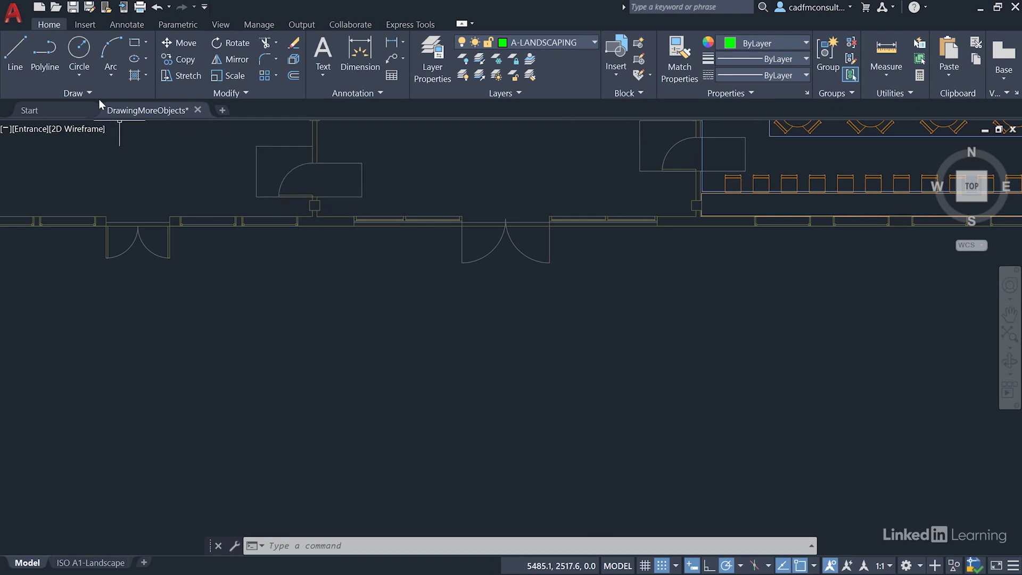
click(146, 43)
click(158, 65)
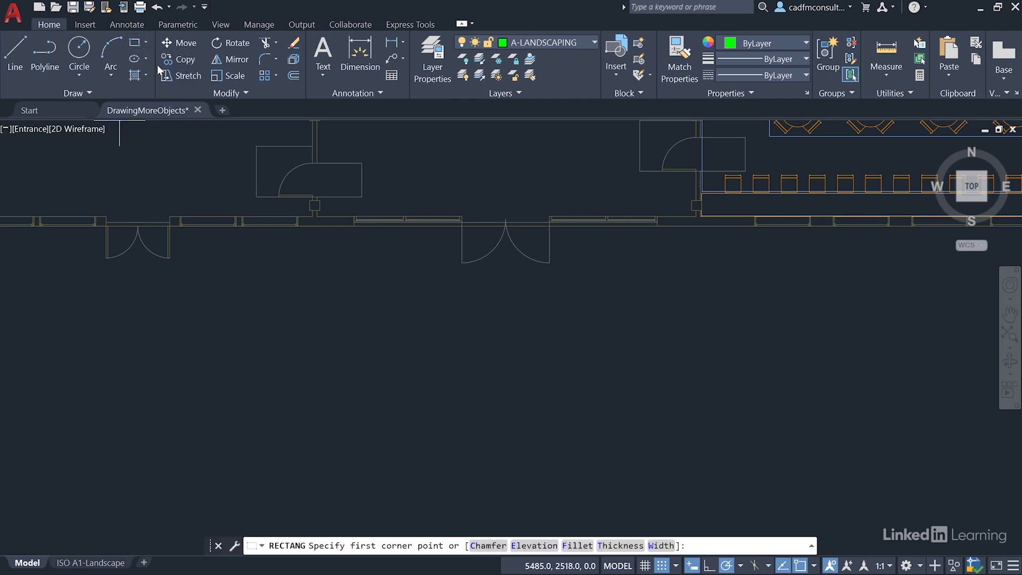
click(353, 226)
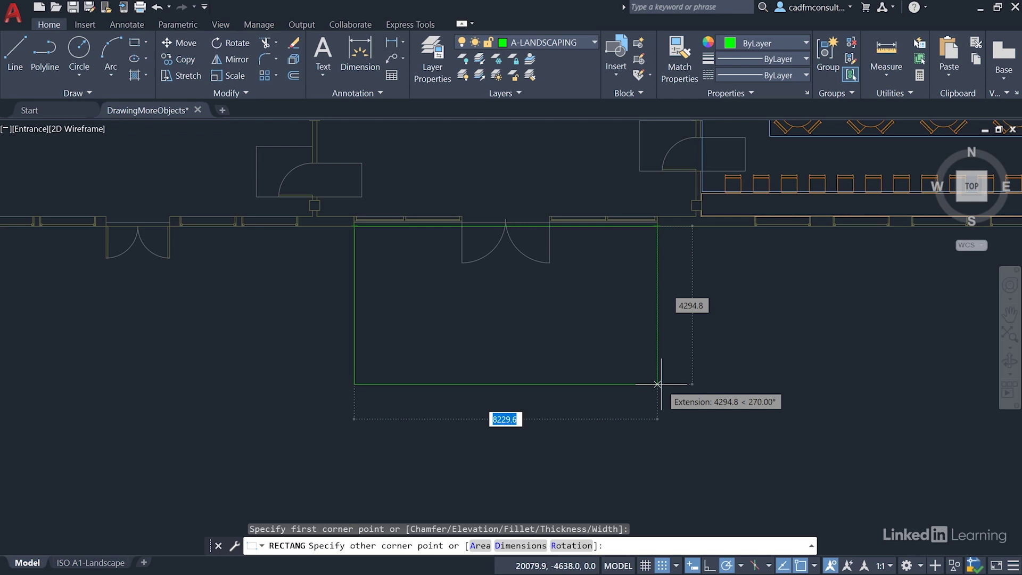
click(657, 384)
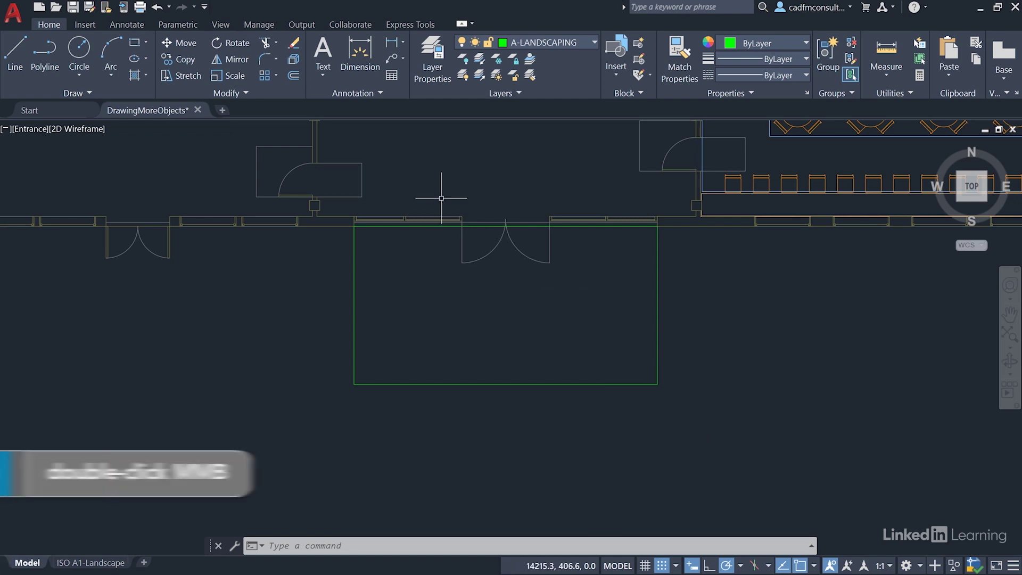
middle_click(493, 173)
middle_click(492, 173)
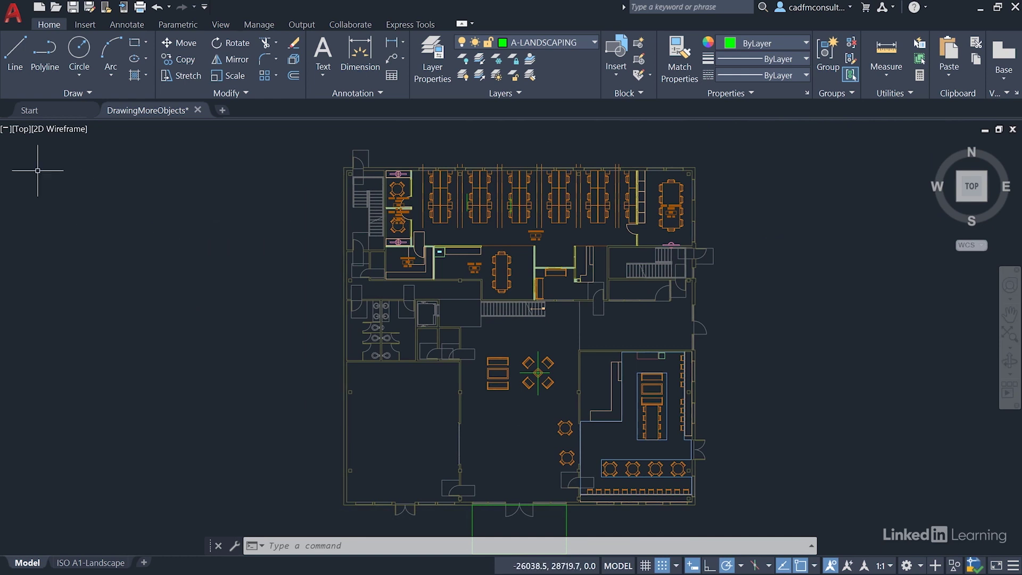
Restore the saved Patio Area view.
click(20, 129)
mouse_move(50, 145)
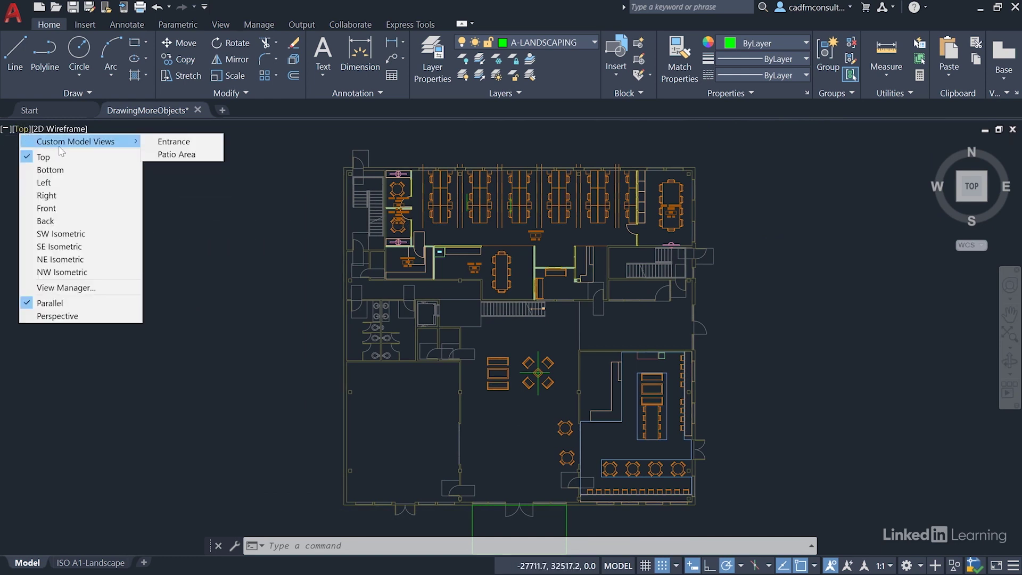
click(177, 158)
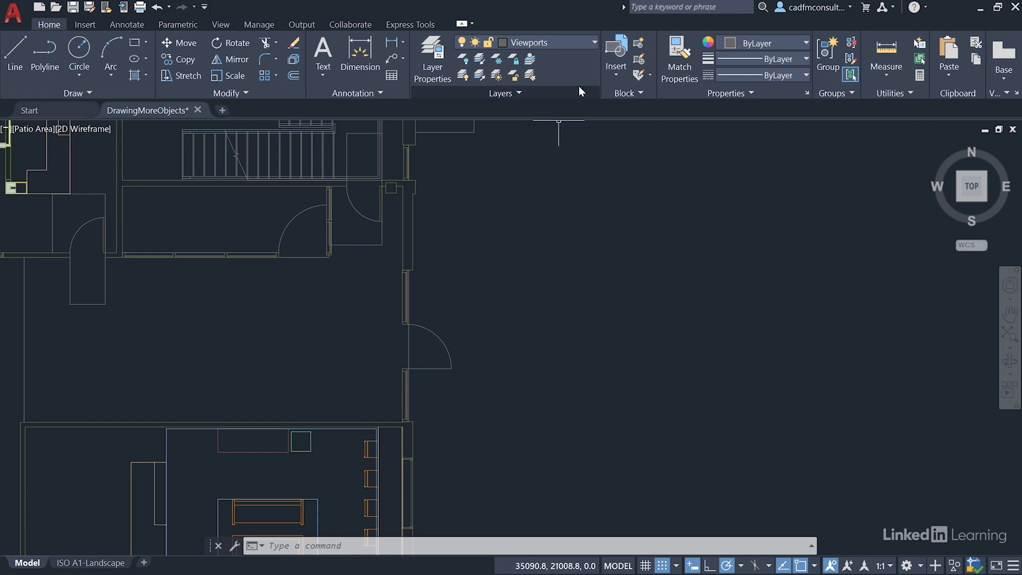
Thaw the A-LANDSCAPING and A-SETTINGOUT layers and make A-LANDSCAPING current.
click(593, 42)
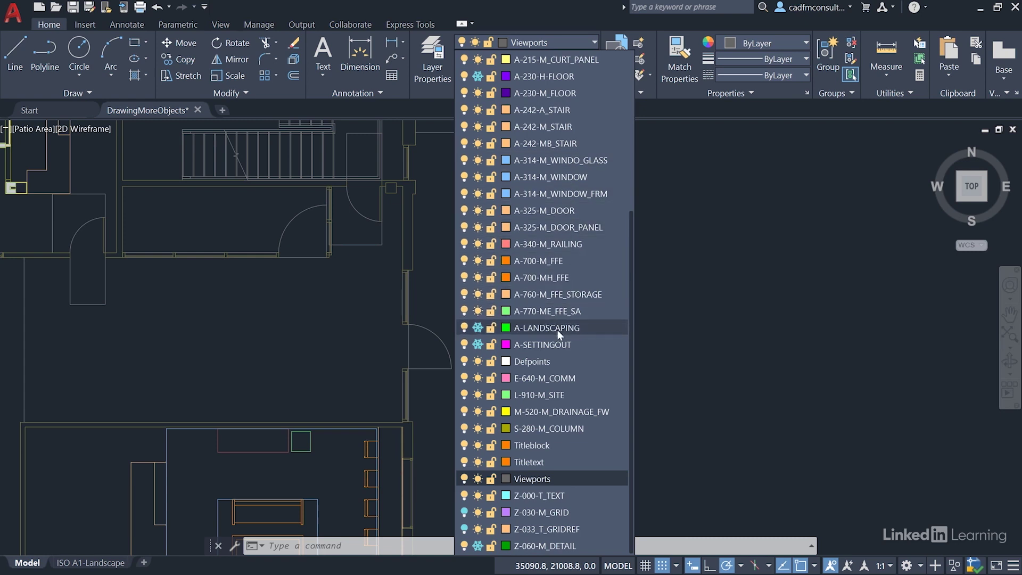
click(477, 328)
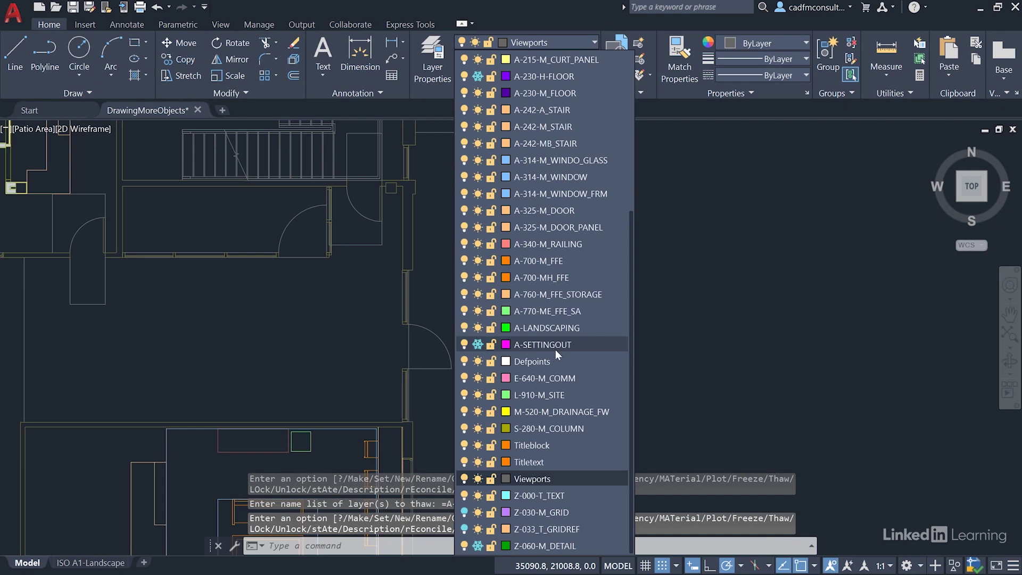
click(477, 344)
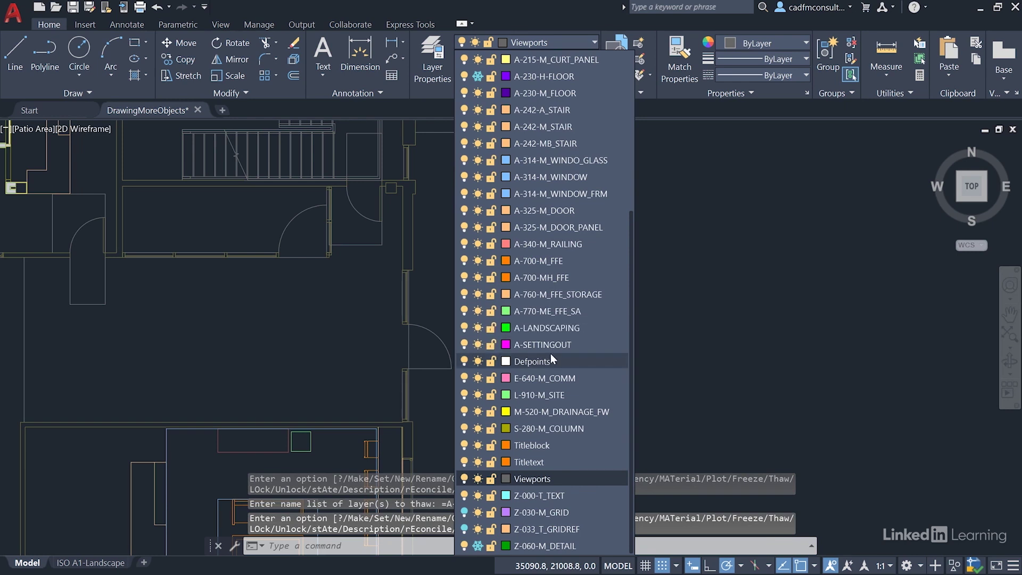
click(550, 328)
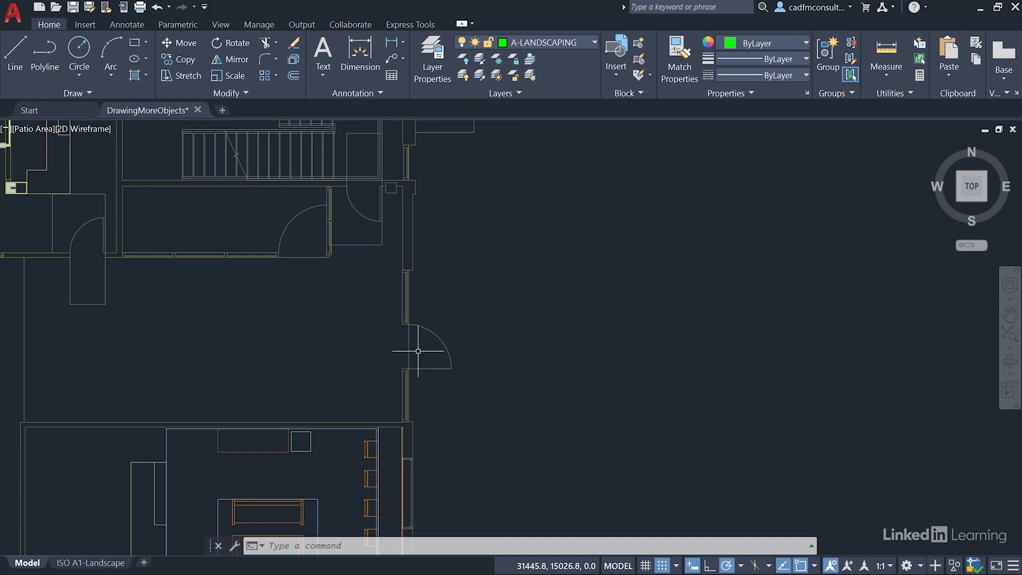
Draw a 6-sided polygon with the Edge option, its edge joining the outer wall corners above and below the patio door, and show the full plan.
scroll(418, 351, up, 2)
scroll(418, 350, up, 1)
middle_drag(418, 350, 460, 338)
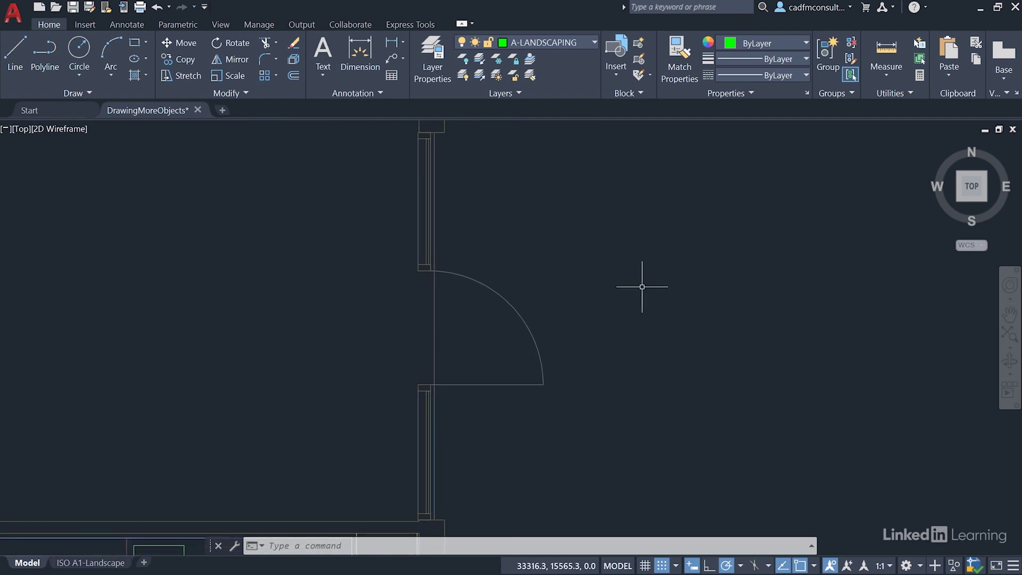
scroll(640, 287, down, 2)
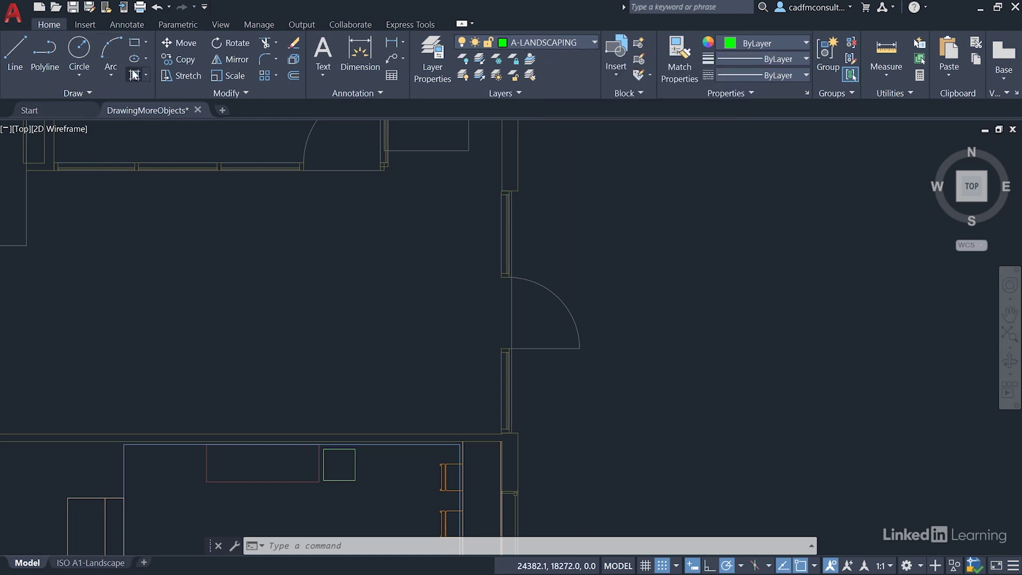
click(147, 47)
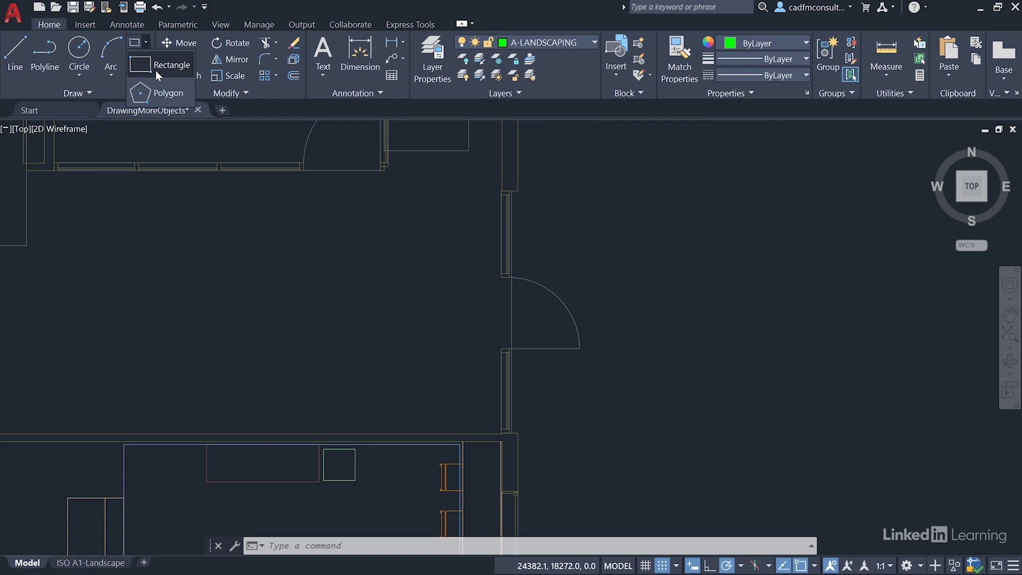
click(172, 96)
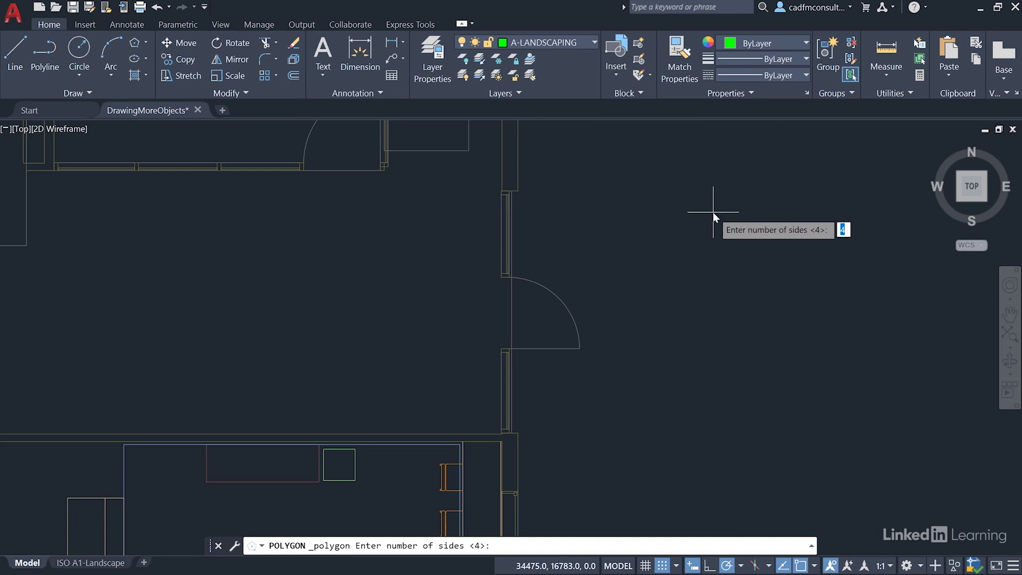
text(6)
key(Return)
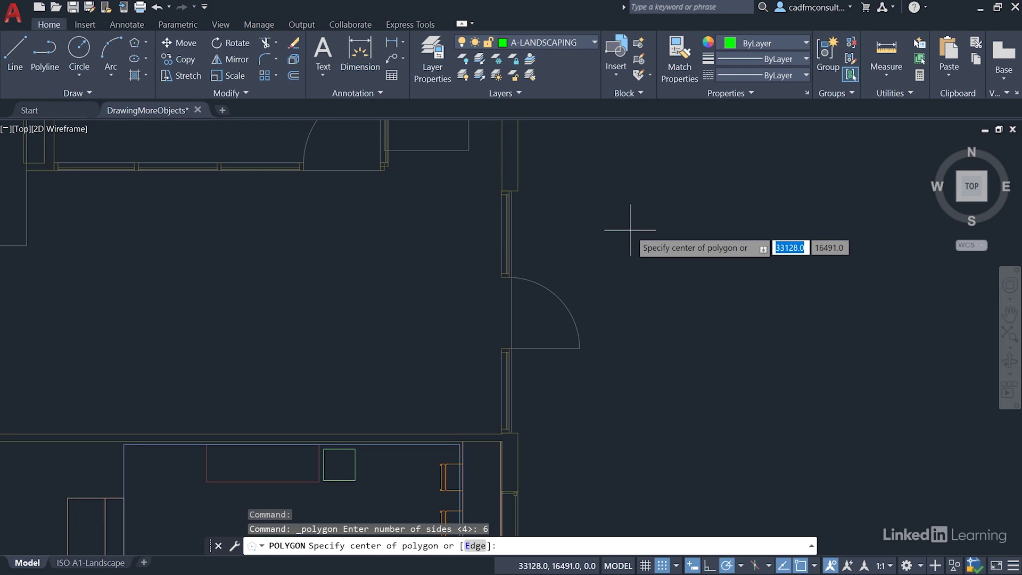
right_click(633, 208)
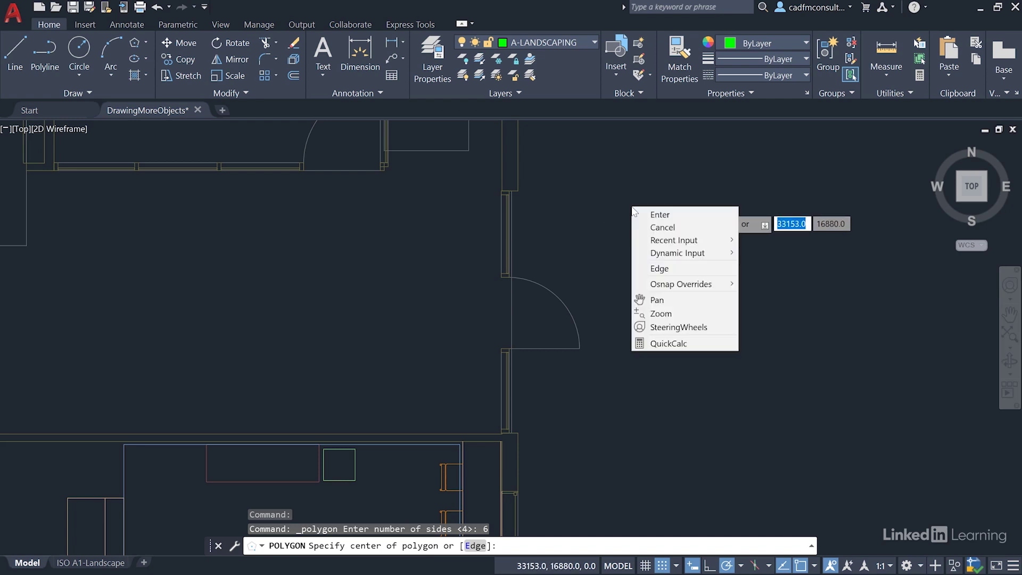
click(665, 269)
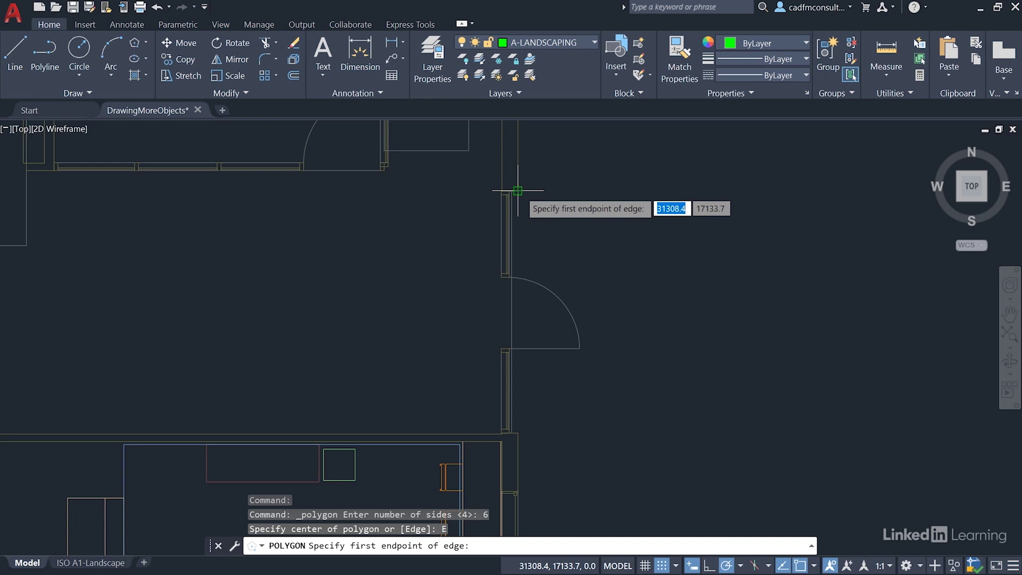
click(518, 190)
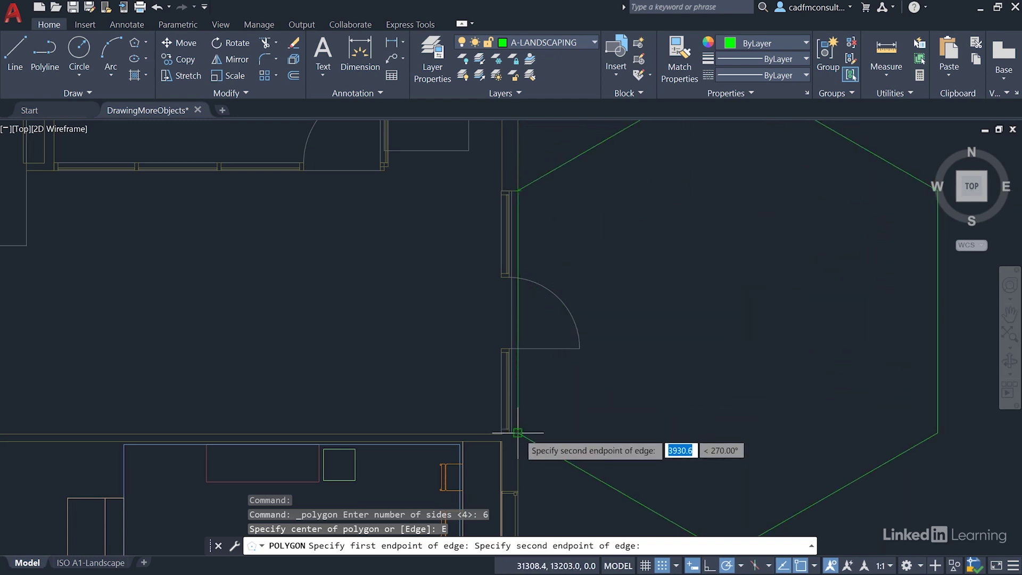
click(517, 432)
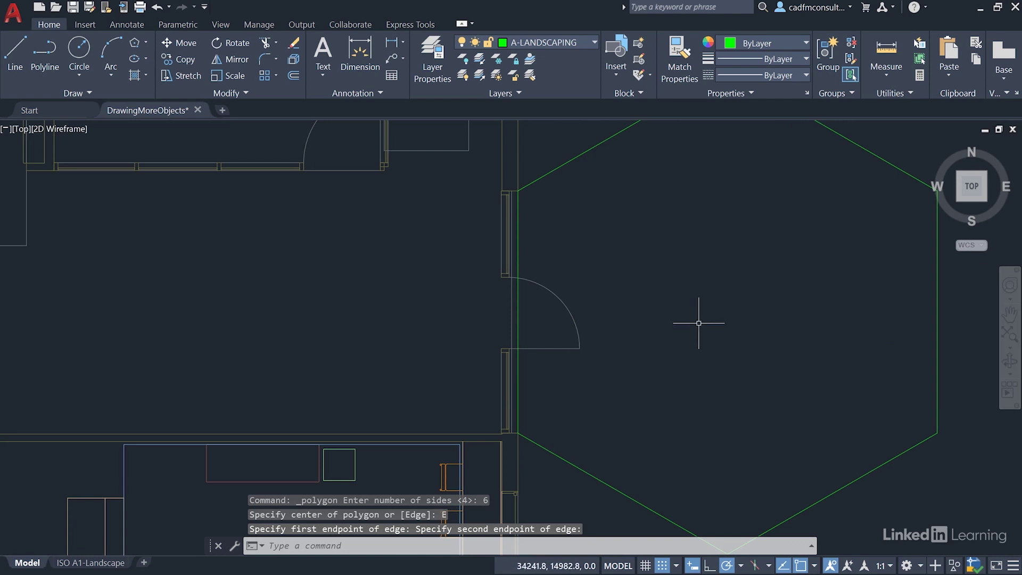
scroll(697, 319, down, 2)
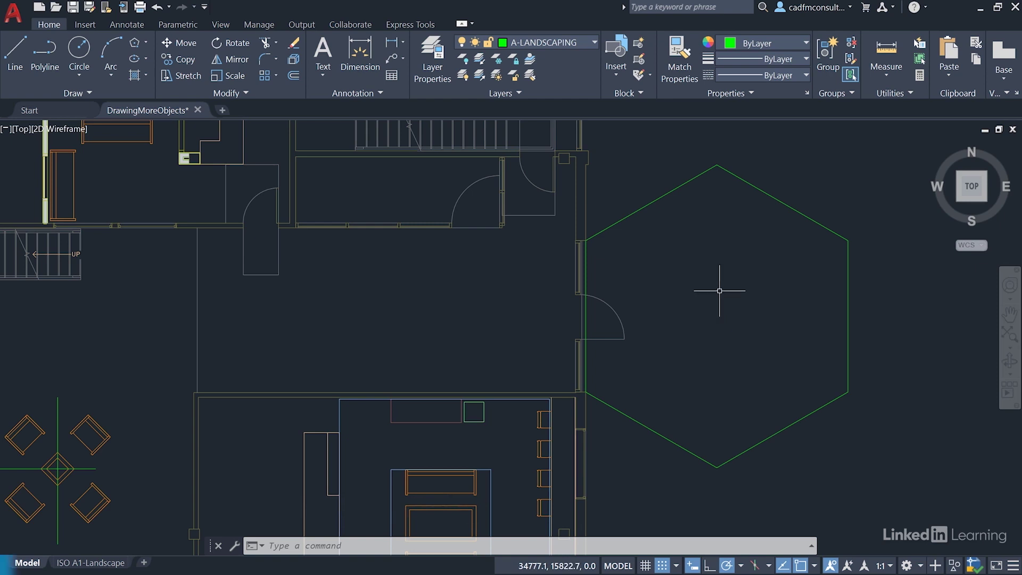
middle_click(435, 280)
middle_click(435, 280)
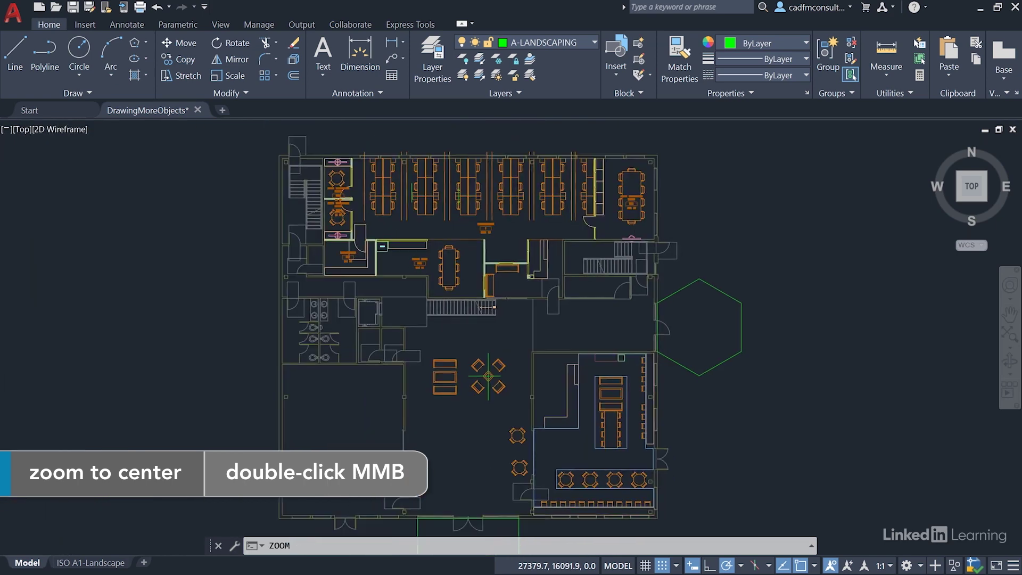